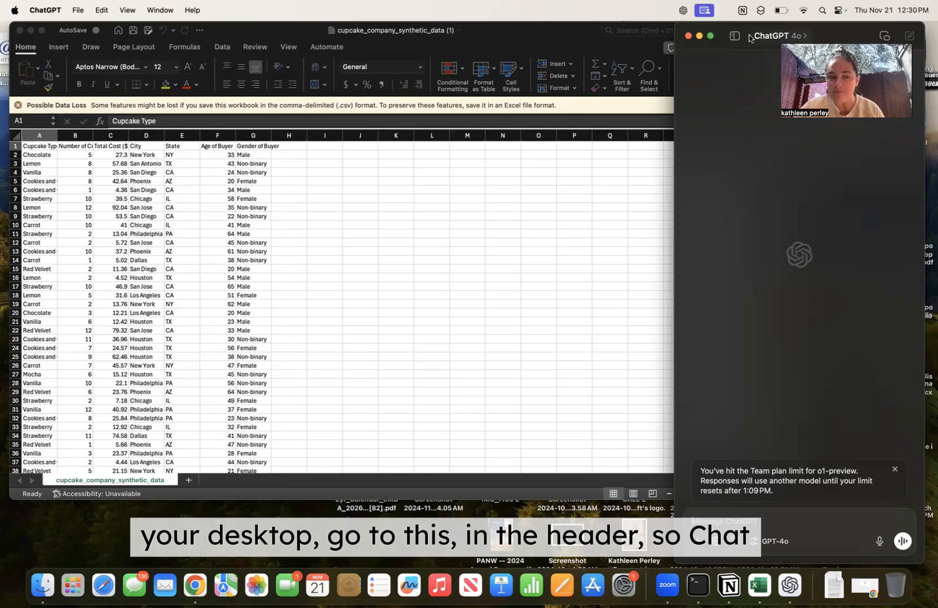
Step: Start a voice conversation in ChatGPT alongside the open cupcake_company_synthetic_data workbook
{"action": "left_click", "coordinate": [47, 8]}
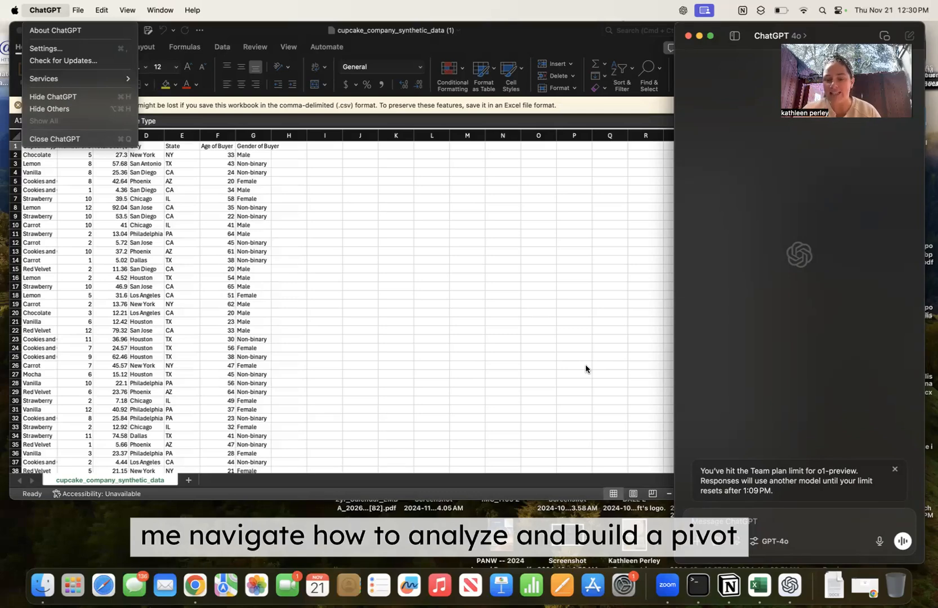
{"action": "left_click", "coordinate": [559, 346]}
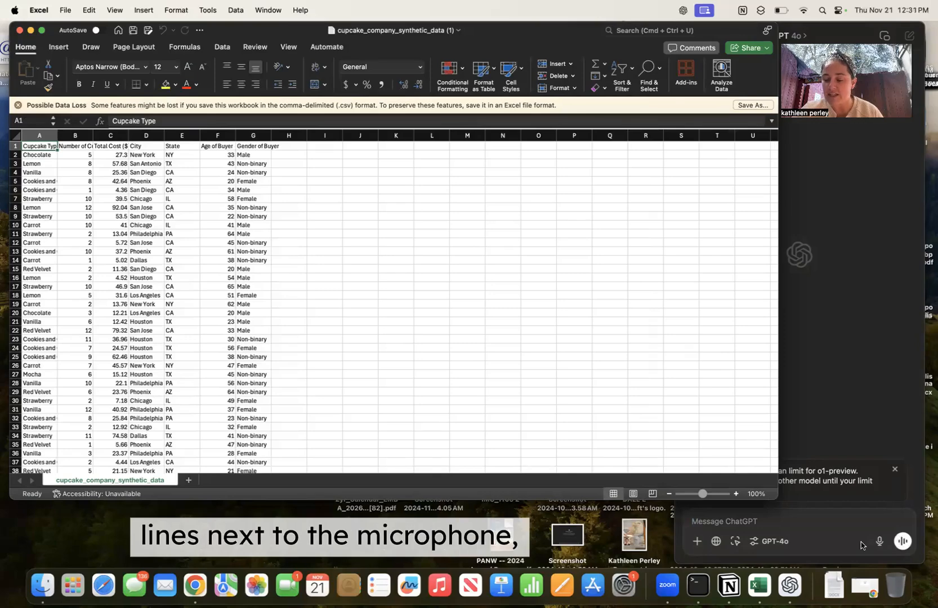
{"action": "left_click", "coordinate": [902, 541]}
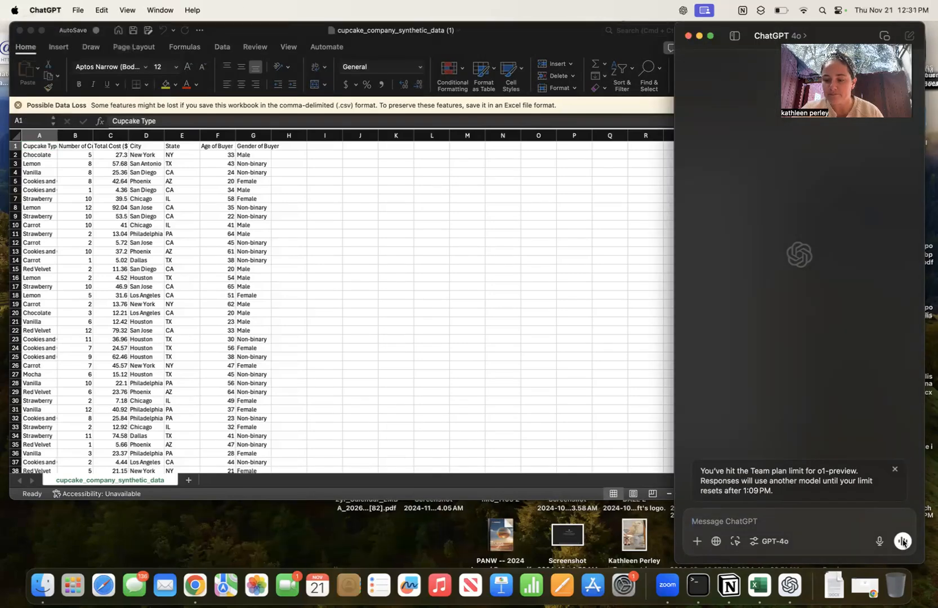
{"action": "left_click", "coordinate": [903, 542]}
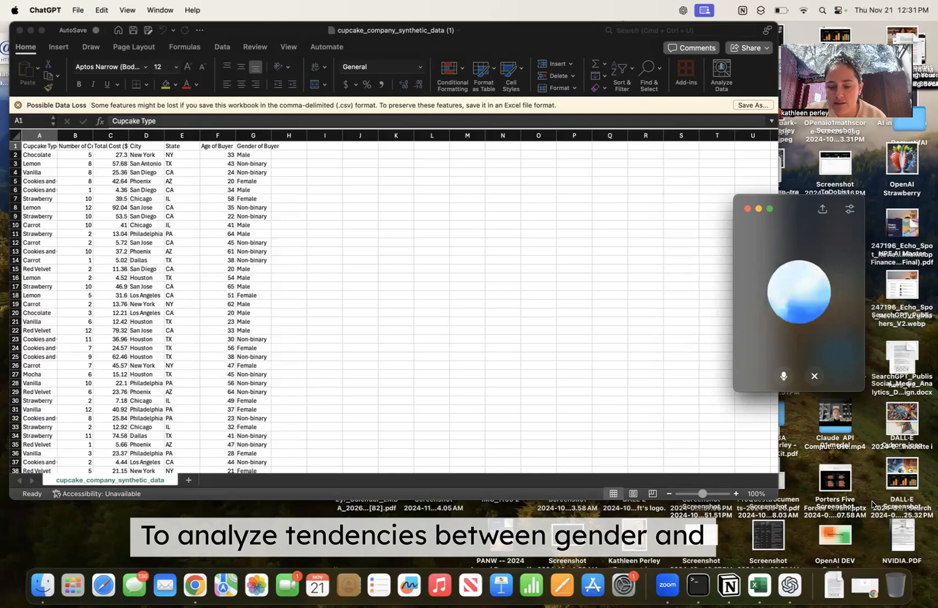
{"action": "key", "text": "XF86AudioLowerVolume"}
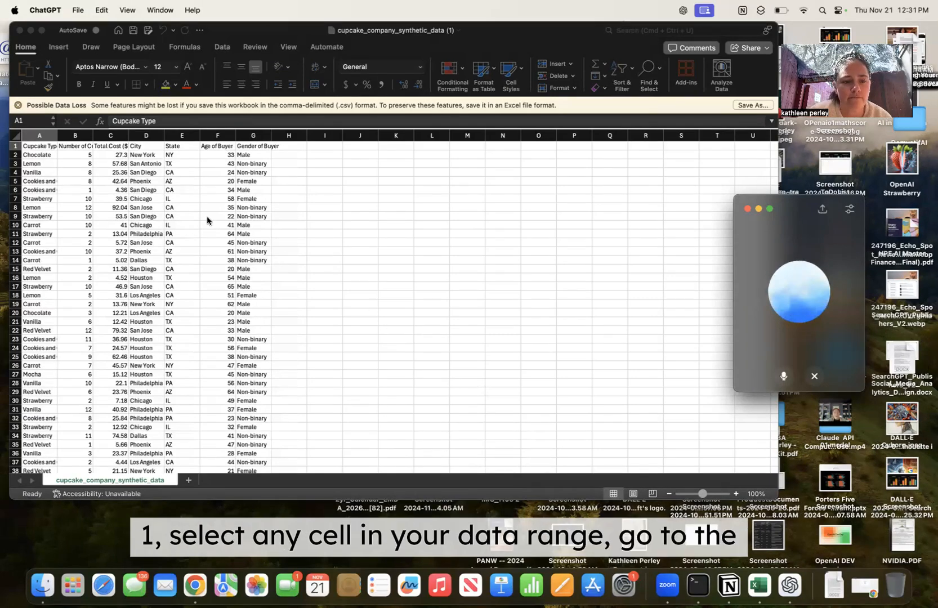
Step: Switch to Excel and create a table with headers at cell K9 of the cupcake data sheet
{"action": "left_click", "coordinate": [116, 193]}
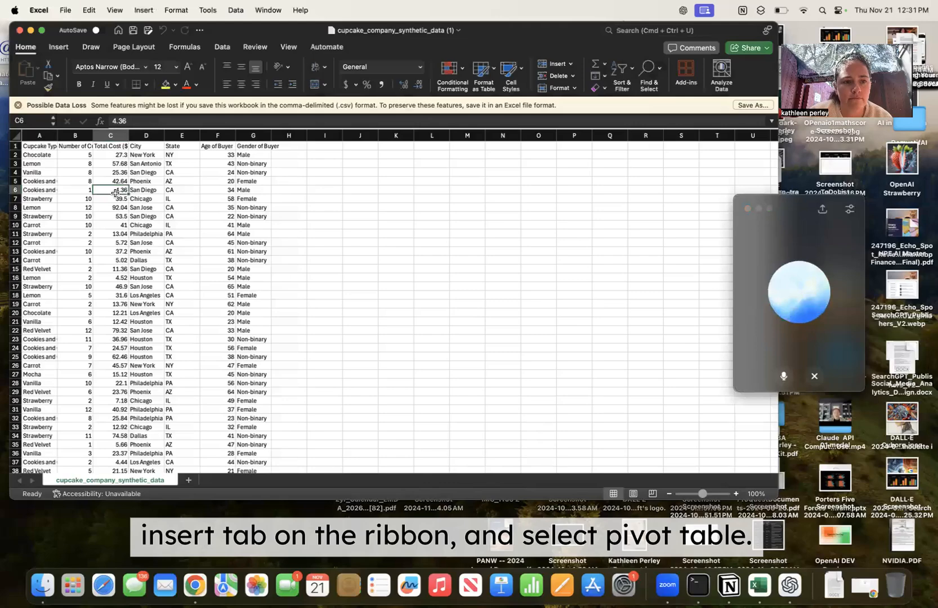
{"action": "left_click", "coordinate": [378, 218]}
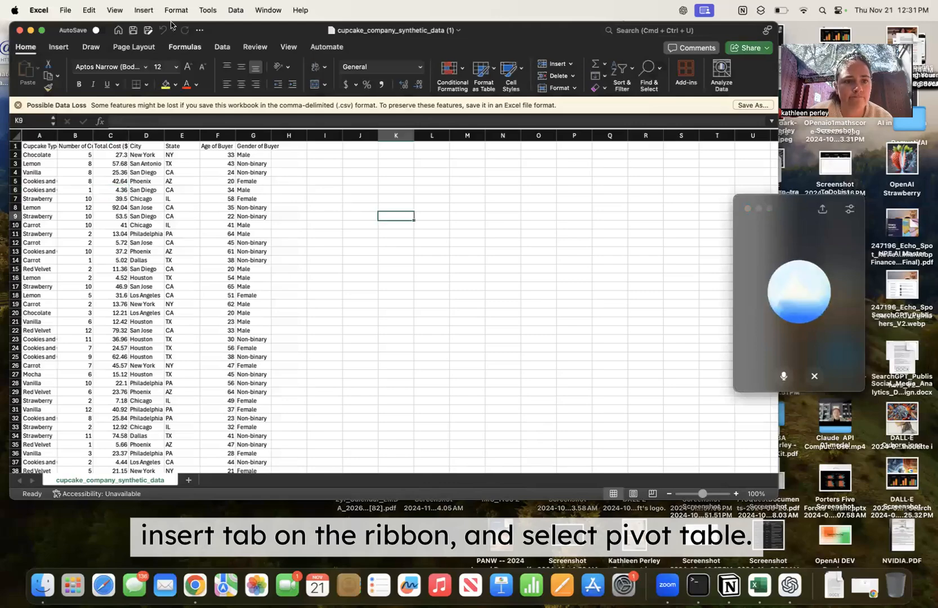
{"action": "left_click", "coordinate": [143, 9]}
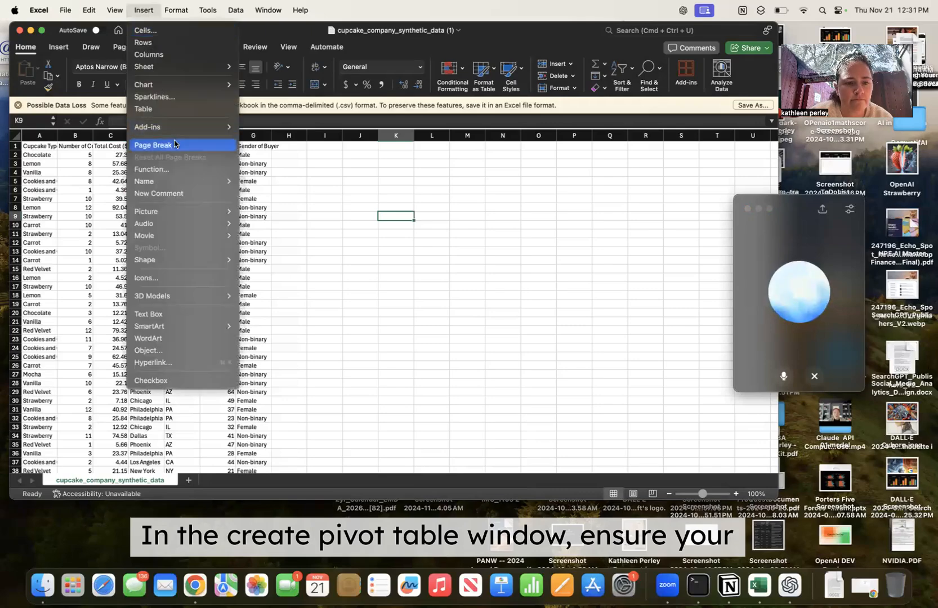
{"action": "mouse_move", "coordinate": [172, 183]}
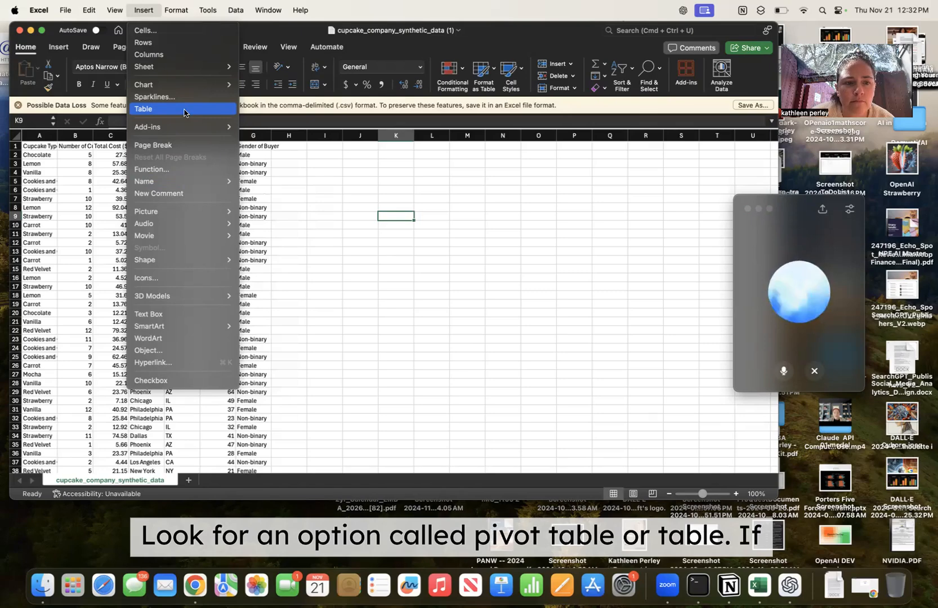
{"action": "left_click", "coordinate": [185, 110]}
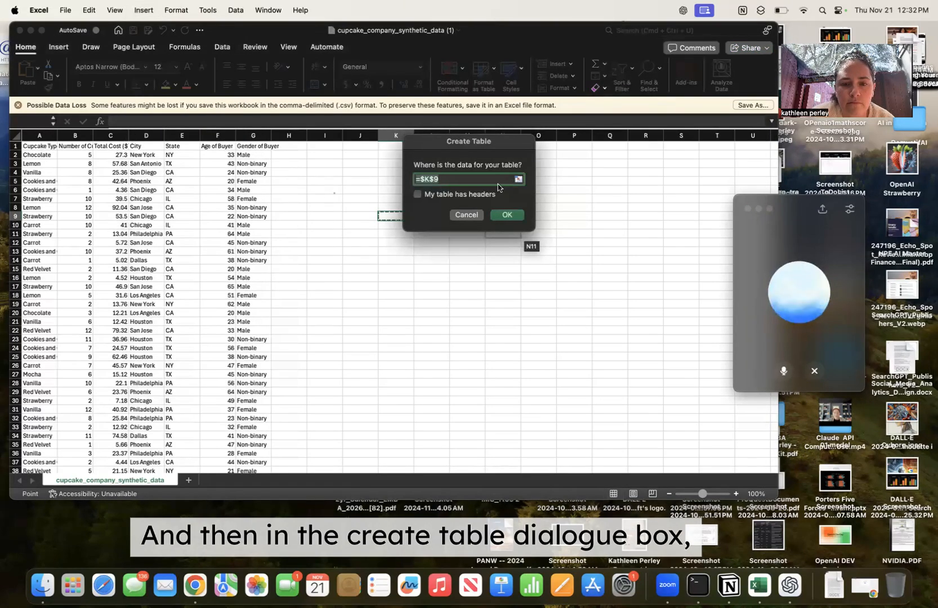
{"action": "left_click", "coordinate": [518, 179]}
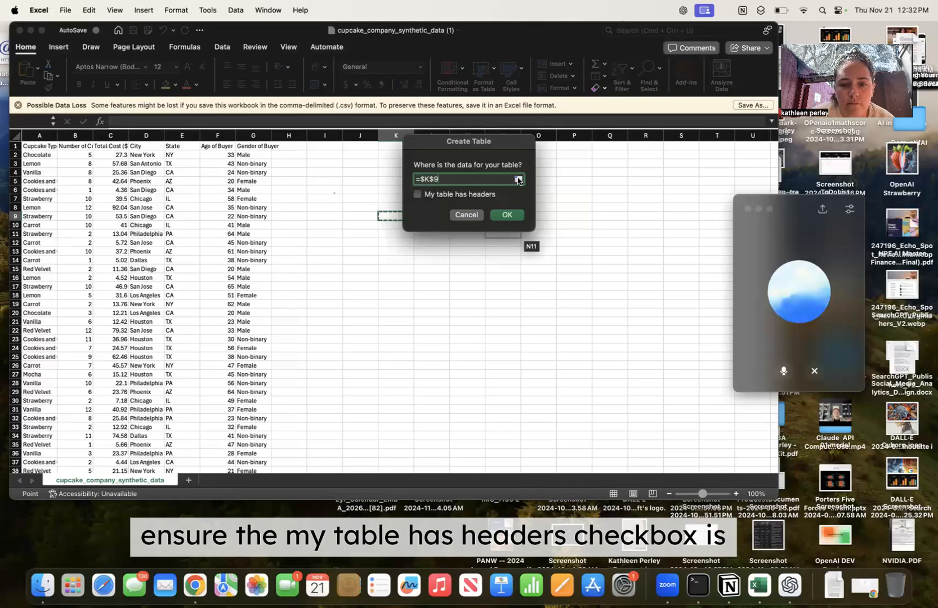
{"action": "left_click", "coordinate": [518, 179]}
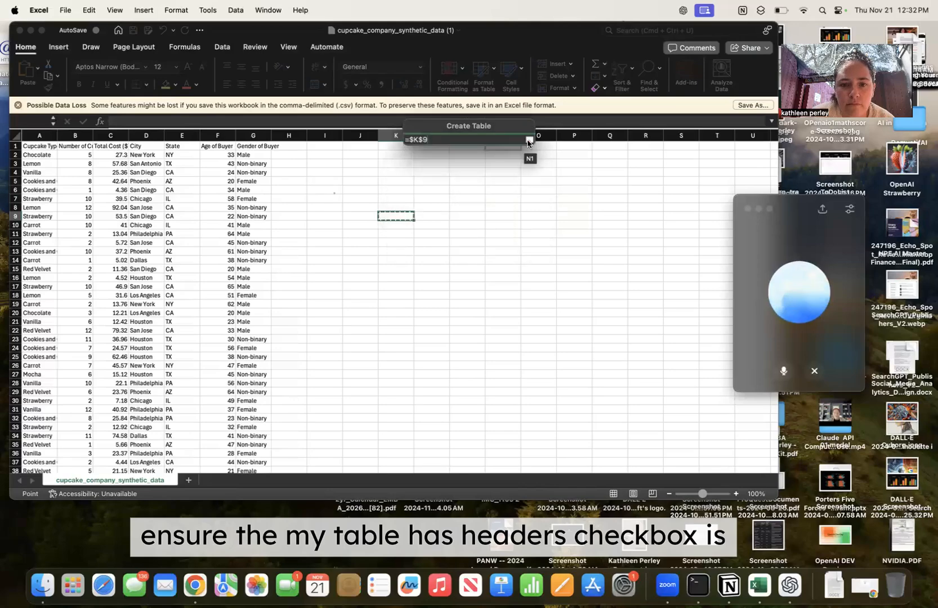
{"action": "left_click", "coordinate": [529, 139]}
{"action": "left_click", "coordinate": [418, 194]}
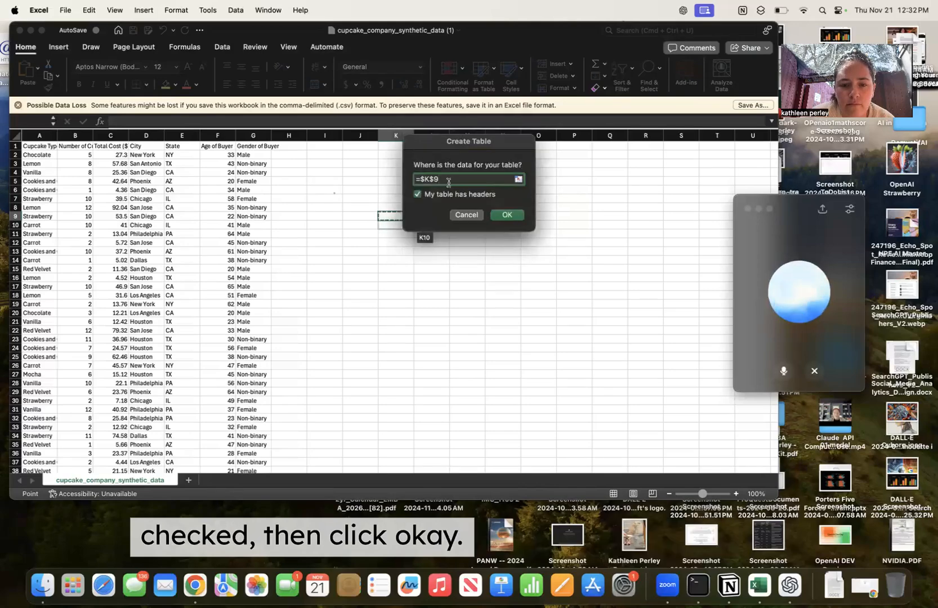
{"action": "left_click", "coordinate": [510, 215]}
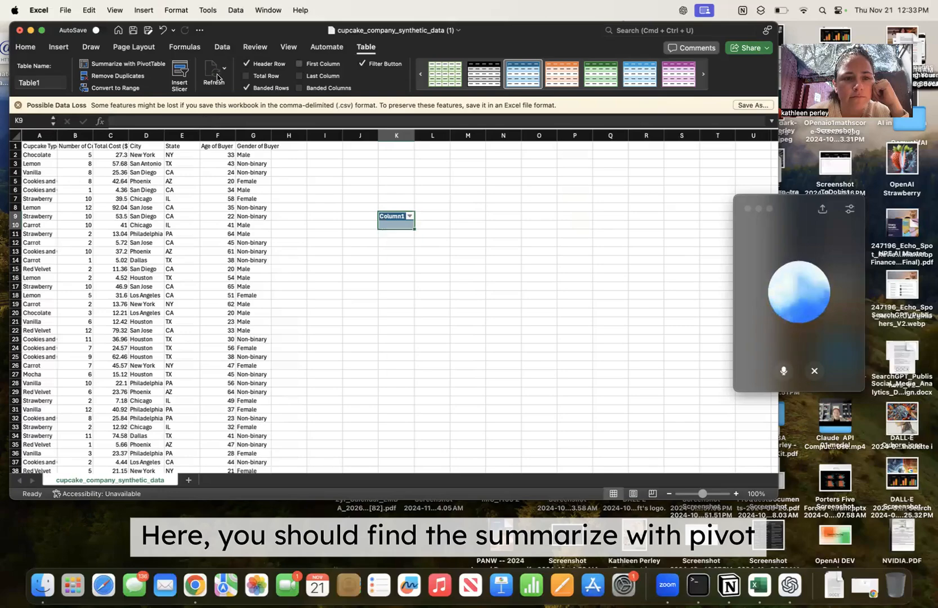
Step: Create a PivotTable on a new worksheet from the cupcake data range A1:G301, and move the voice chat window clear of the field list
{"action": "left_click", "coordinate": [139, 69]}
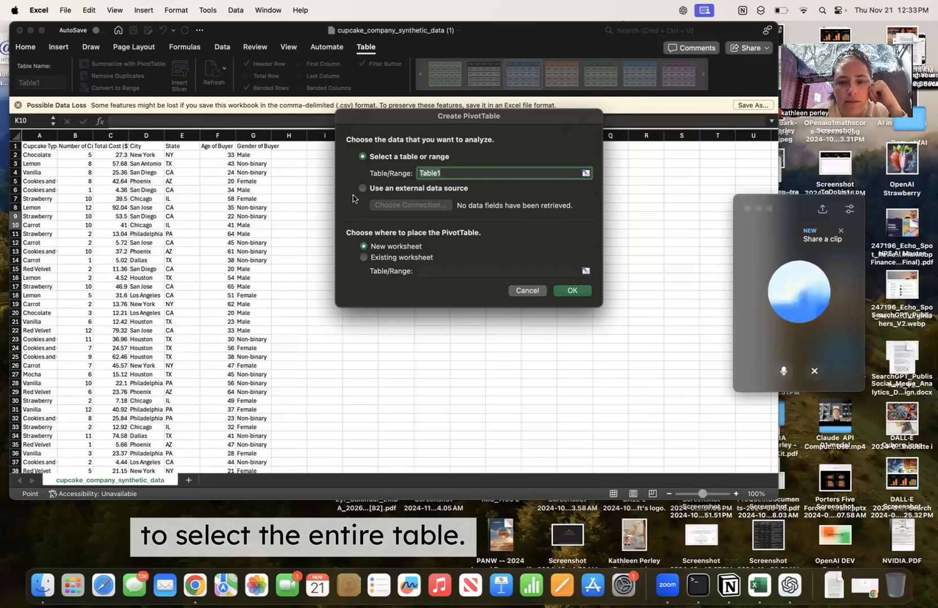
{"action": "left_click_drag", "start_coordinate": [41, 146], "coordinate": [273, 420]}
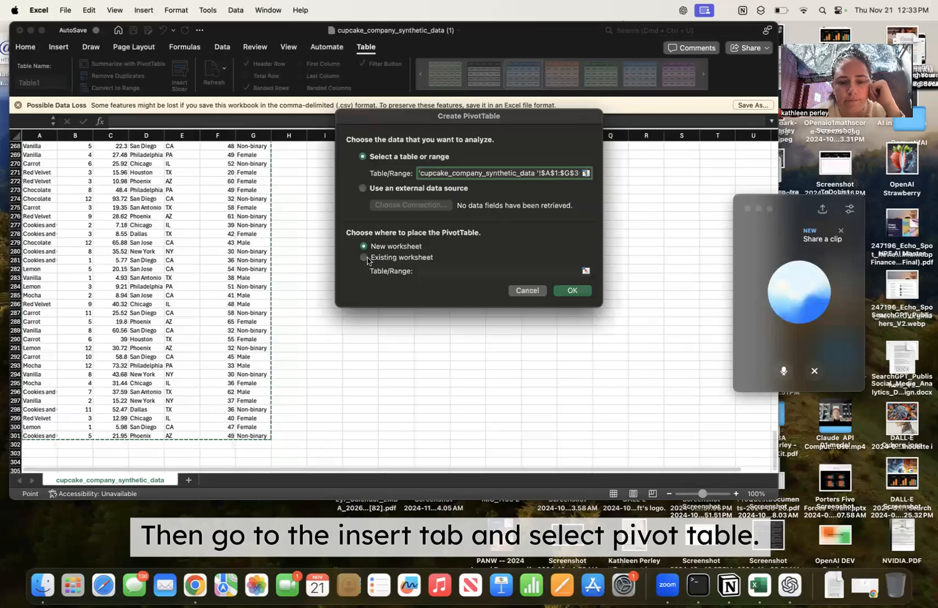
{"action": "left_click", "coordinate": [569, 291]}
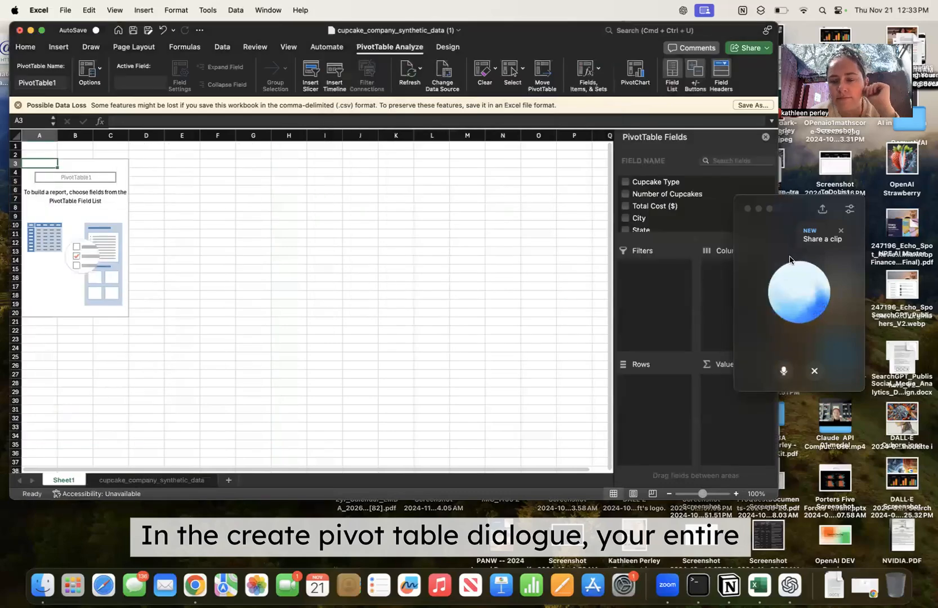
{"action": "left_click_drag", "start_coordinate": [796, 209], "coordinate": [854, 159]}
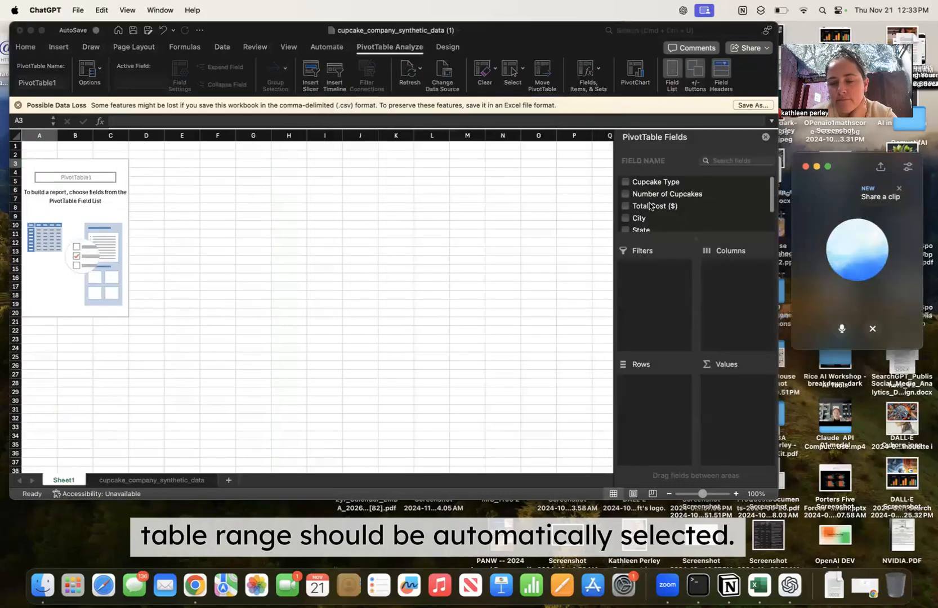
Step: Try to place the Cupcake Type field in the PivotTable's columns area
{"action": "scroll", "coordinate": [650, 206], "scroll_direction": "down", "scroll_amount": 1}
{"action": "scroll", "coordinate": [651, 206], "scroll_direction": "up", "scroll_amount": 1}
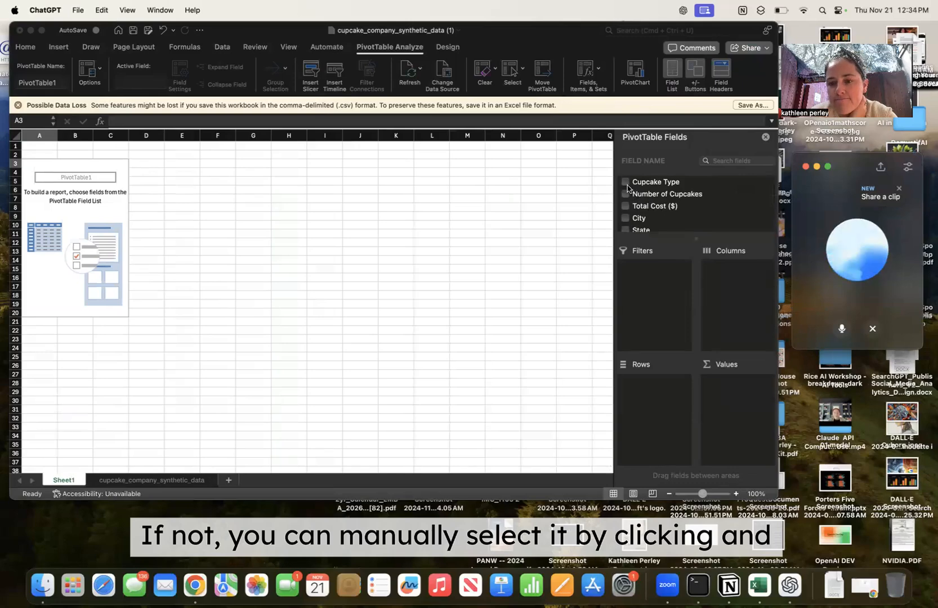
{"action": "left_click", "coordinate": [627, 187]}
{"action": "left_click", "coordinate": [632, 187]}
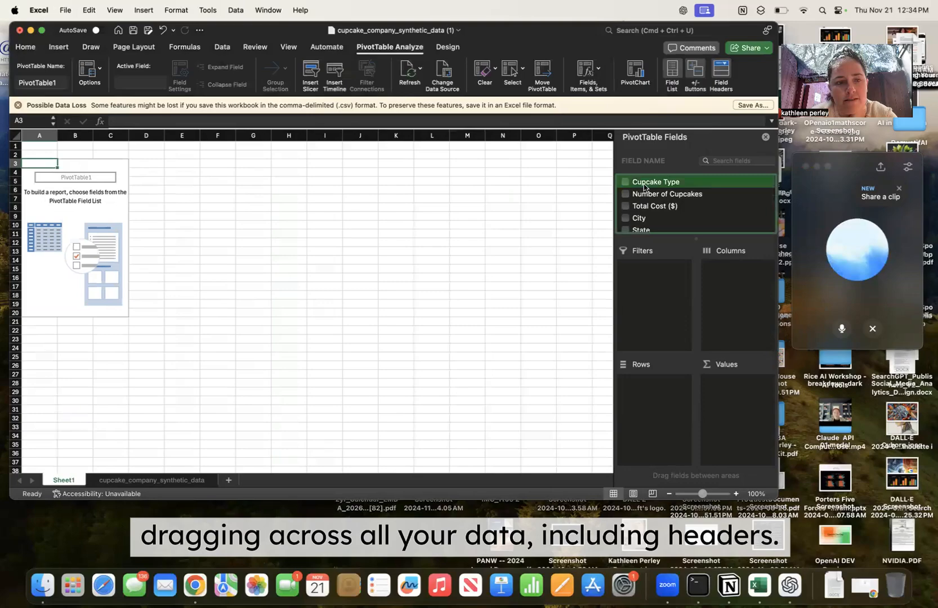
{"action": "left_click_drag", "start_coordinate": [645, 187], "coordinate": [720, 297]}
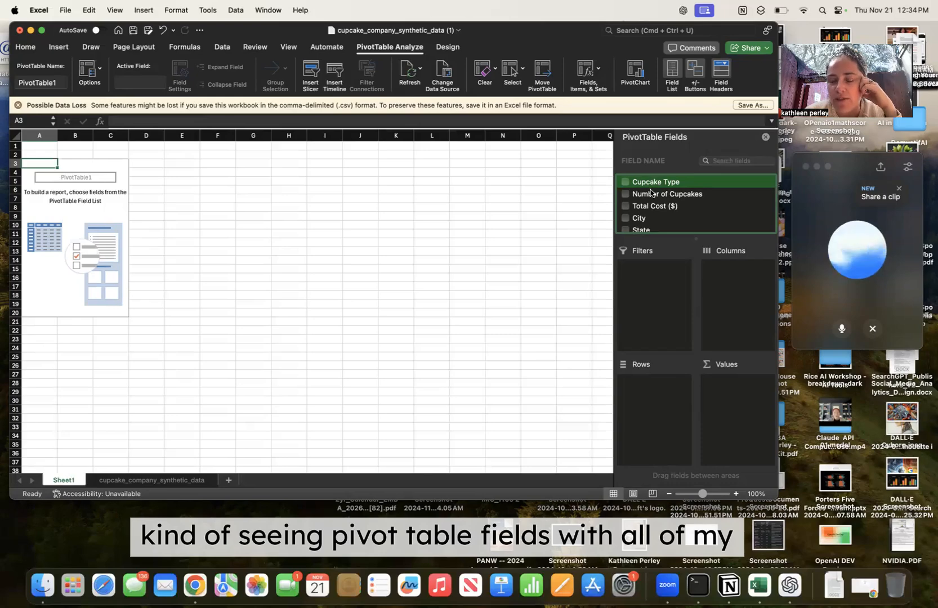
Step: Place the Gender of Buyer field in the PivotTable's rows area
{"action": "scroll", "coordinate": [663, 211], "scroll_direction": "down", "scroll_amount": 1}
{"action": "scroll", "coordinate": [663, 210], "scroll_direction": "down", "scroll_amount": 1}
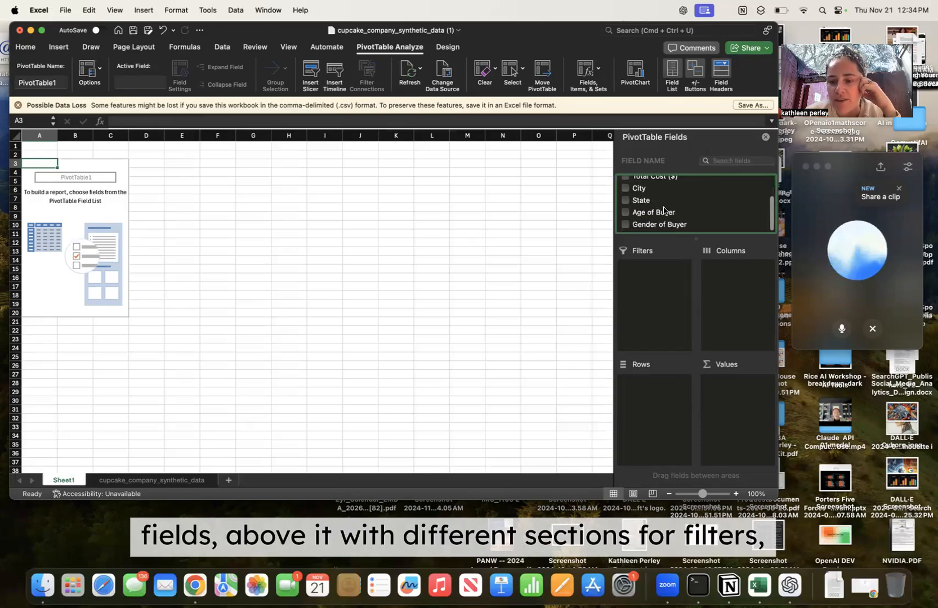
{"action": "scroll", "coordinate": [663, 210], "scroll_direction": "up", "scroll_amount": 1}
{"action": "scroll", "coordinate": [663, 210], "scroll_direction": "up", "scroll_amount": 1}
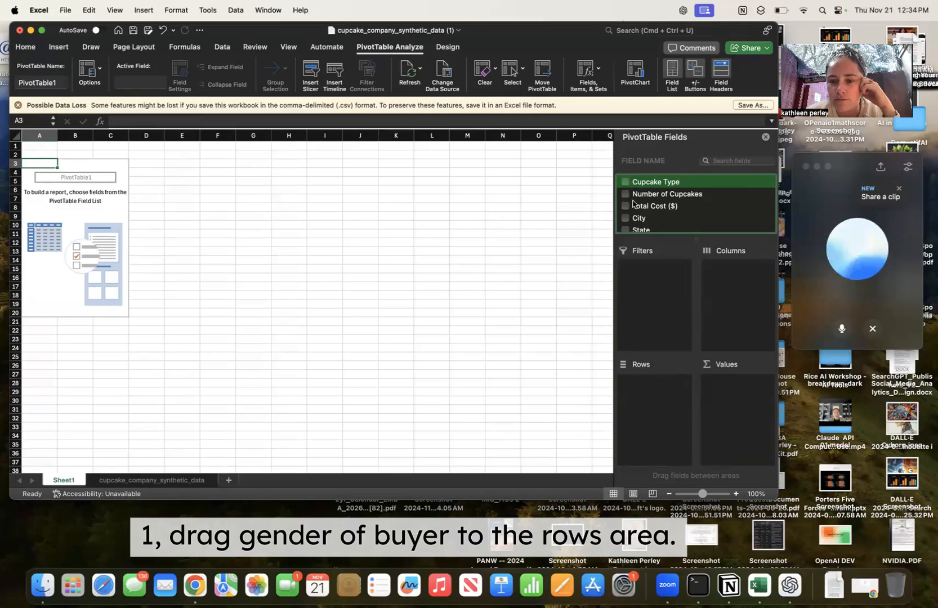
{"action": "scroll", "coordinate": [633, 204], "scroll_direction": "down", "scroll_amount": 2}
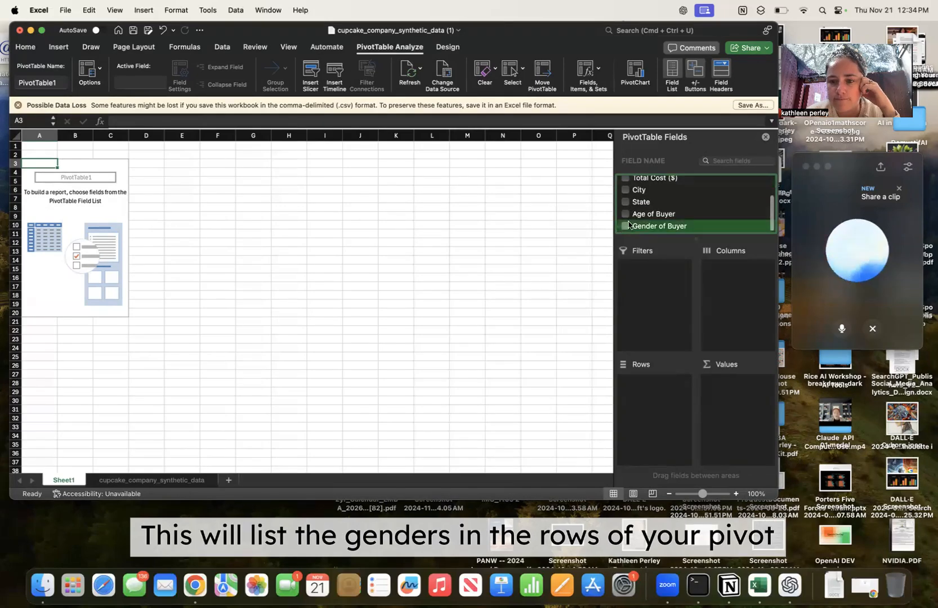
{"action": "left_click", "coordinate": [641, 228]}
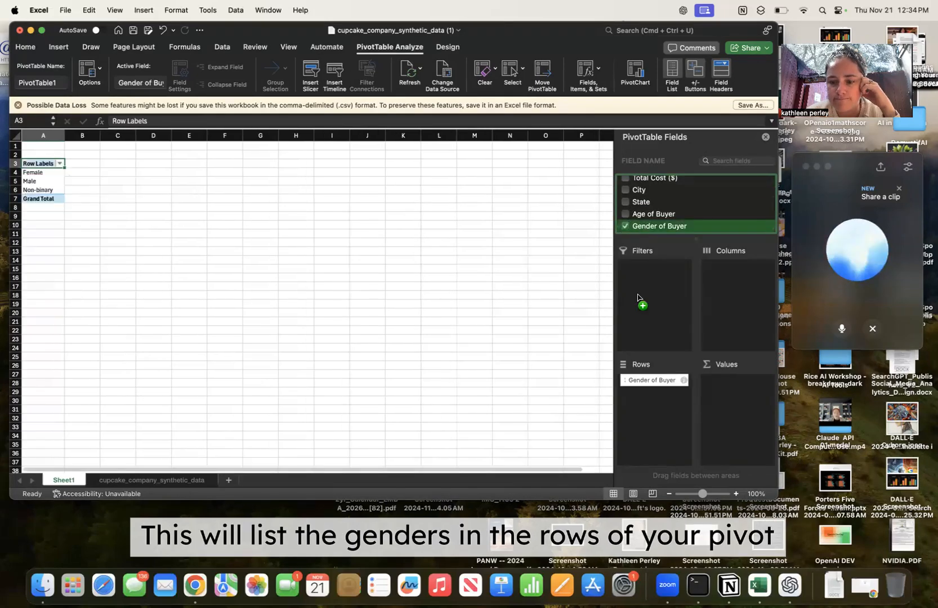
{"action": "left_click", "coordinate": [654, 227]}
{"action": "left_click_drag", "start_coordinate": [655, 227], "coordinate": [650, 390]}
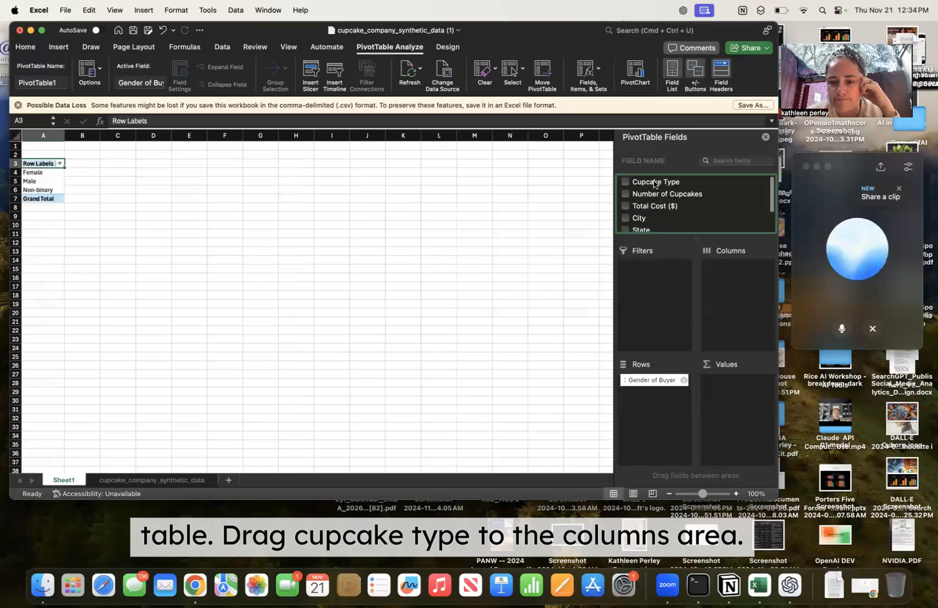
Step: Place Cupcake Type in the PivotTable's columns area and Number of Cupcakes in its values area
{"action": "left_click_drag", "start_coordinate": [655, 184], "coordinate": [734, 276]}
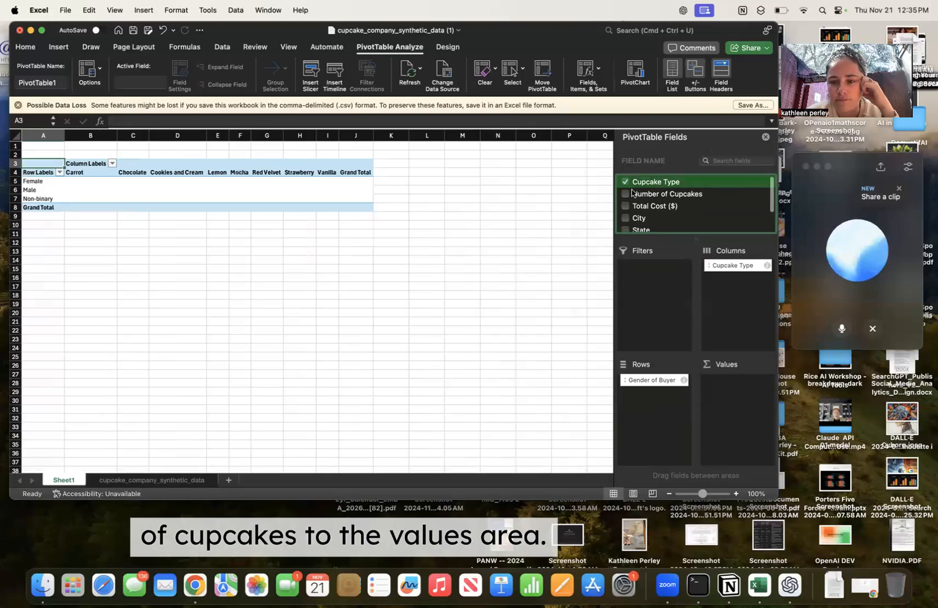
{"action": "left_click_drag", "start_coordinate": [631, 193], "coordinate": [753, 376]}
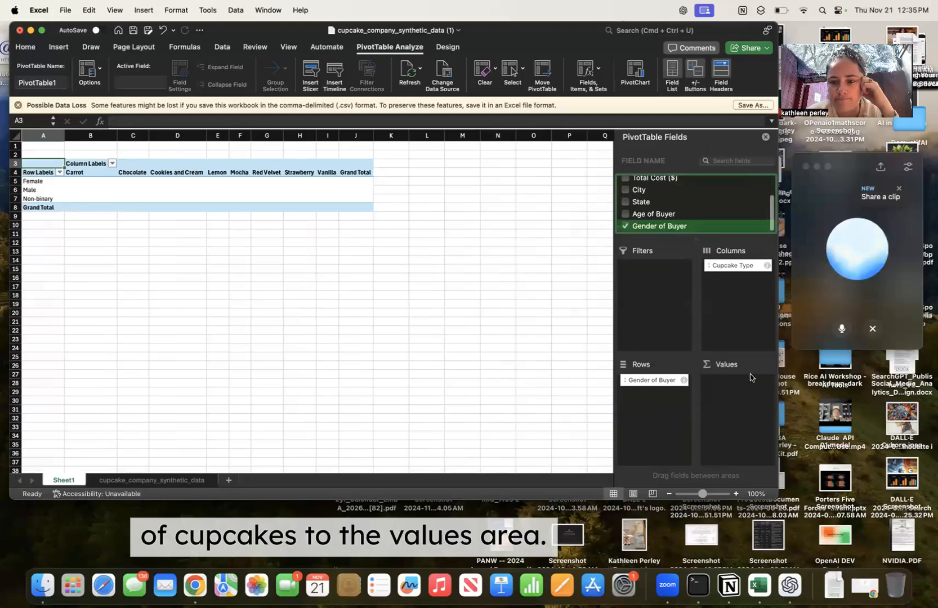
{"action": "scroll", "coordinate": [668, 195], "scroll_direction": "up", "scroll_amount": 3}
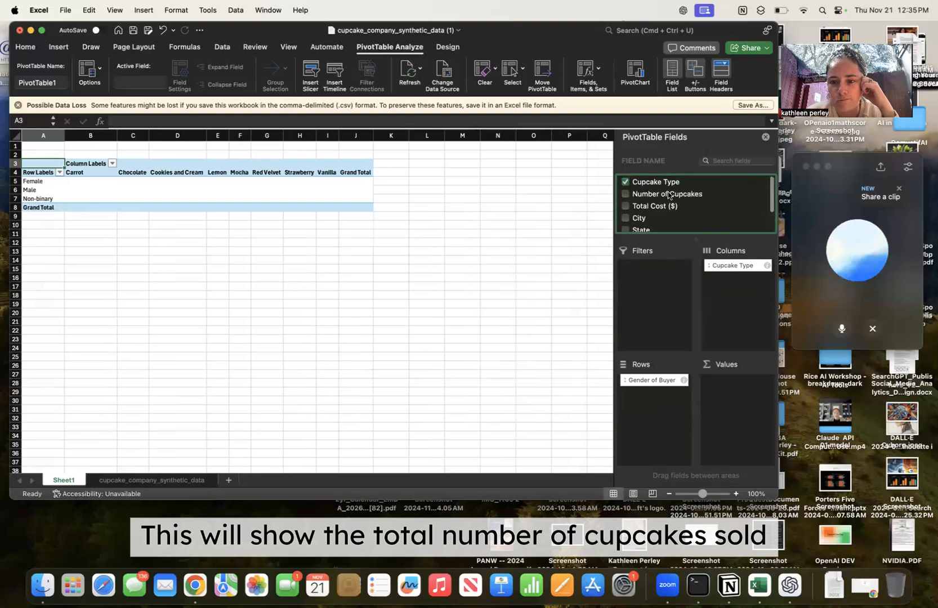
{"action": "left_click_drag", "start_coordinate": [669, 194], "coordinate": [745, 394]}
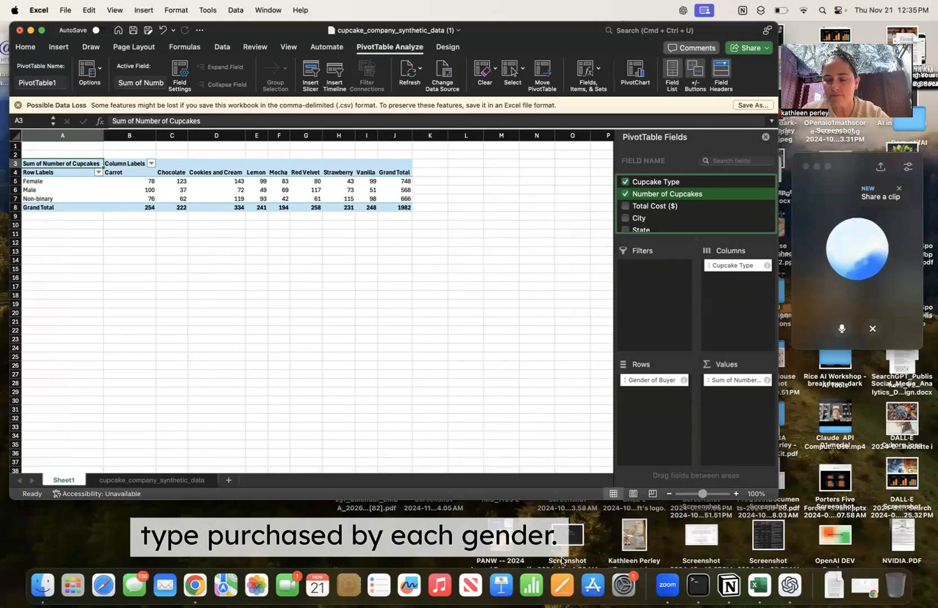
Step: Switch to the ChatGPT voice window and end the voice conversation
{"action": "left_click", "coordinate": [885, 198]}
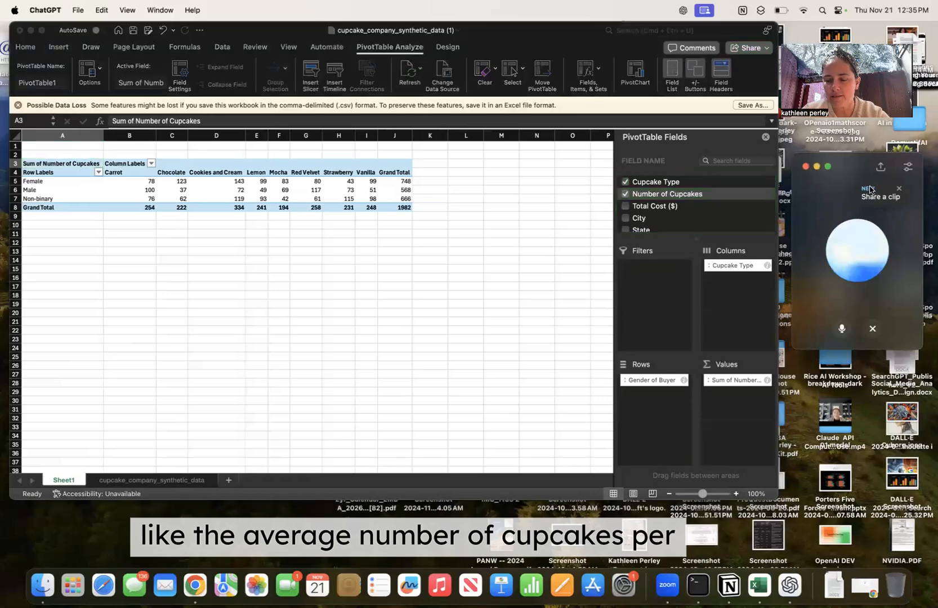
{"action": "left_click", "coordinate": [873, 332]}
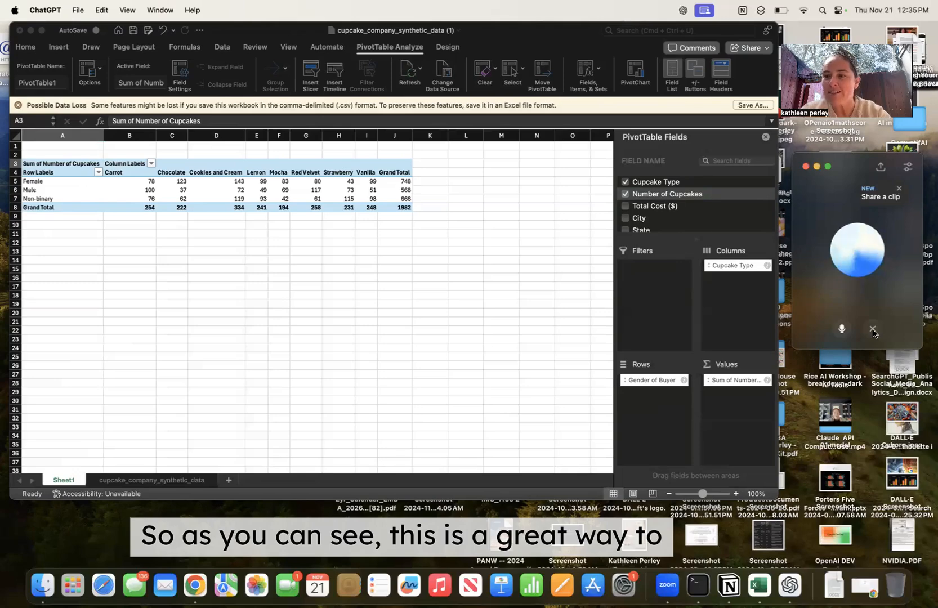